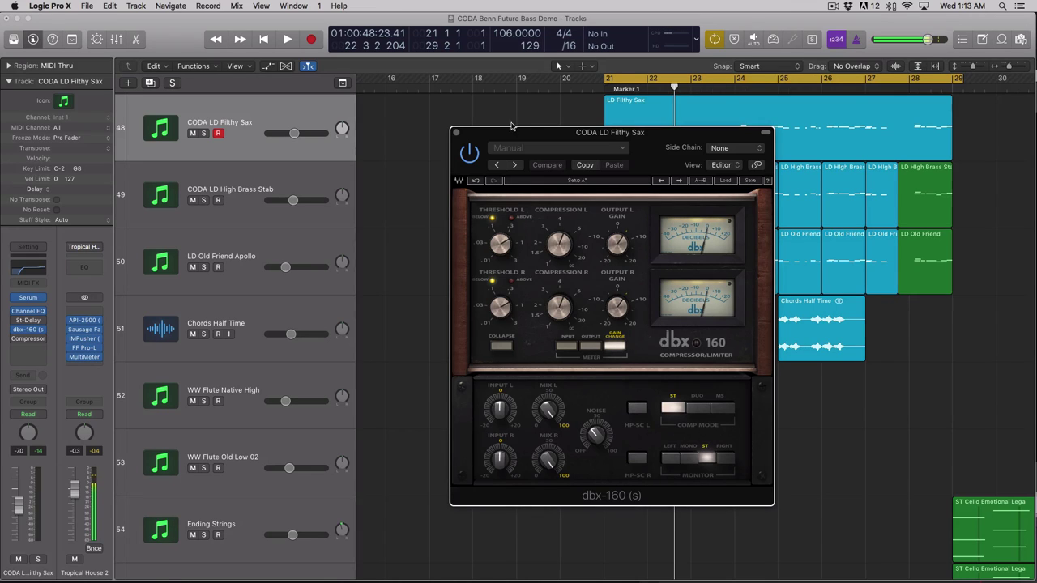
- Close the dbx-160 window and switch the sax Compressor to the Platinum Digital model
left_click(456, 132)
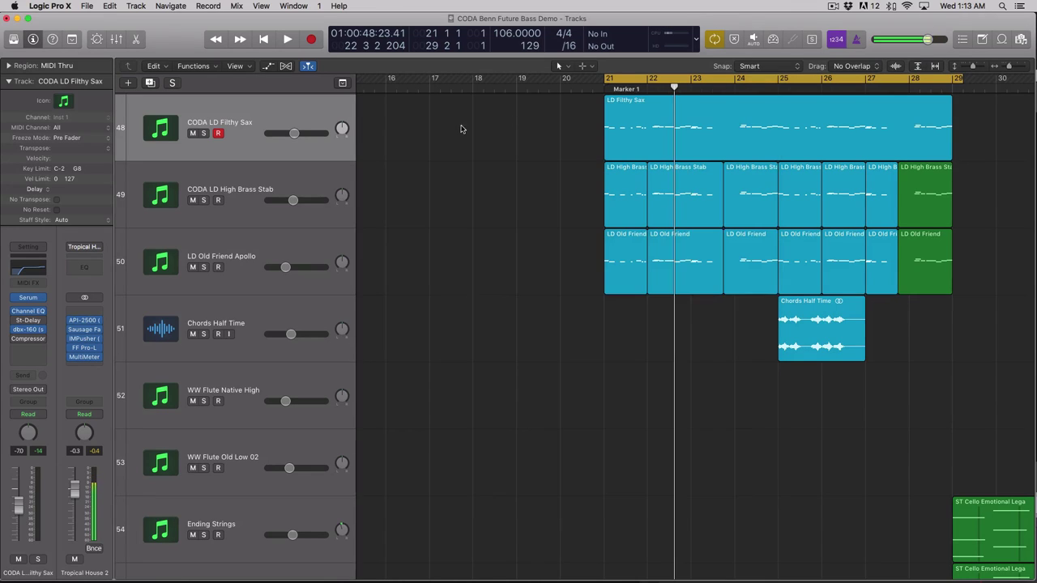
left_click(26, 341)
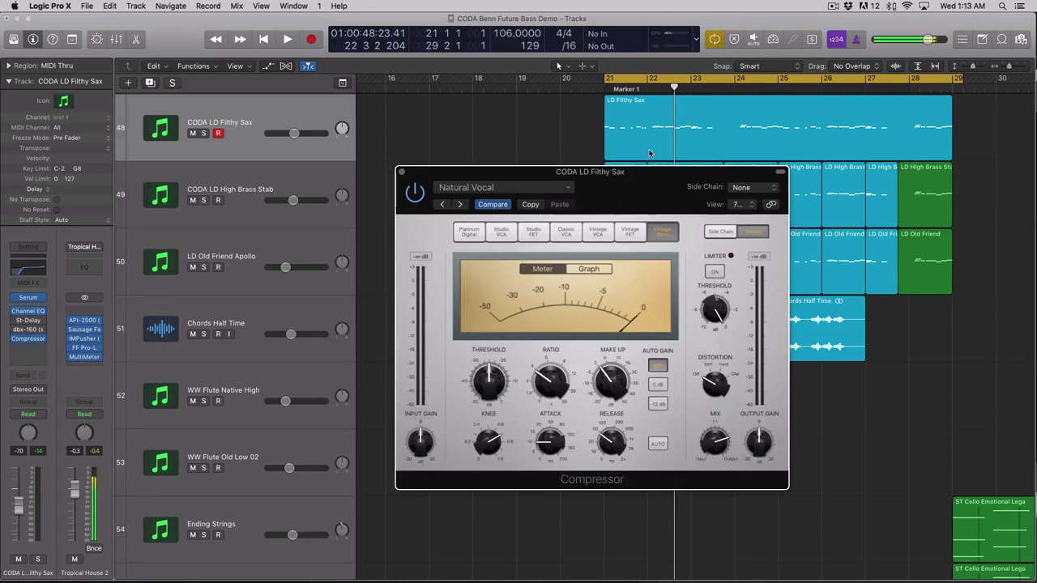
left_click(470, 238)
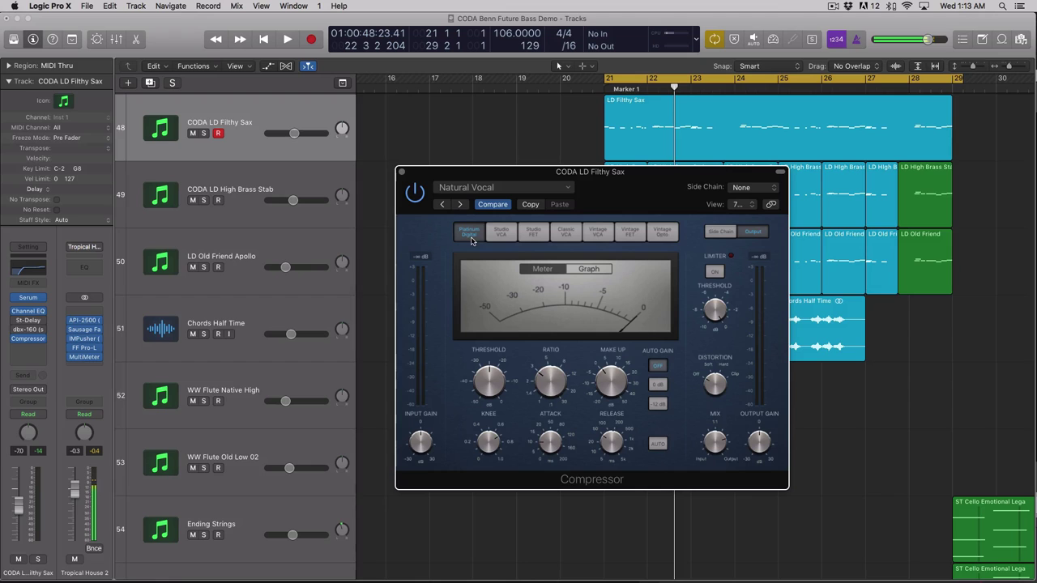
- Solo the LD Filthy Sax region and play it, comparing the compressor on and bypassed
left_click(846, 140)
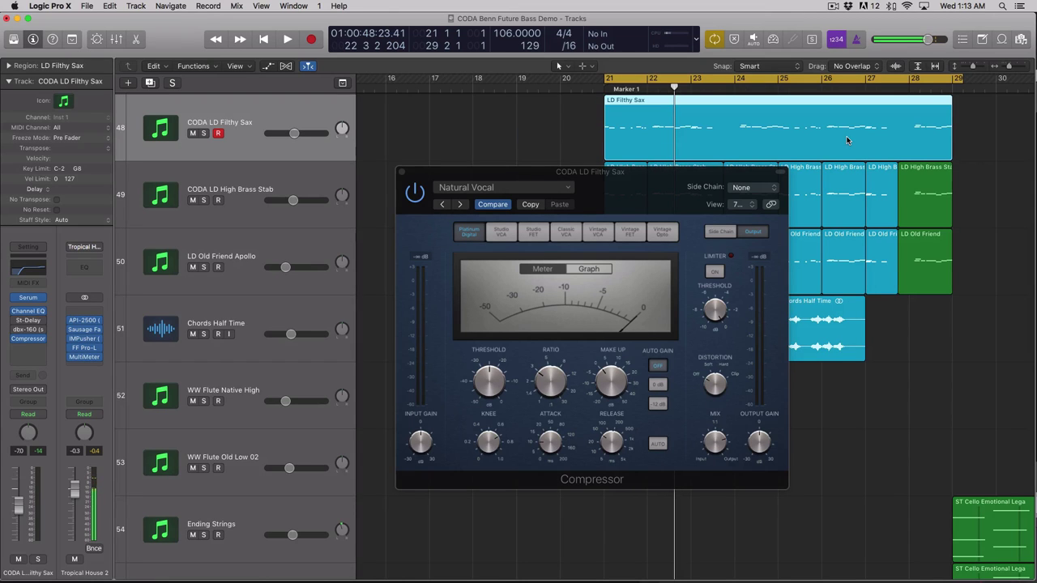
key("ctrl+s")
key("space")
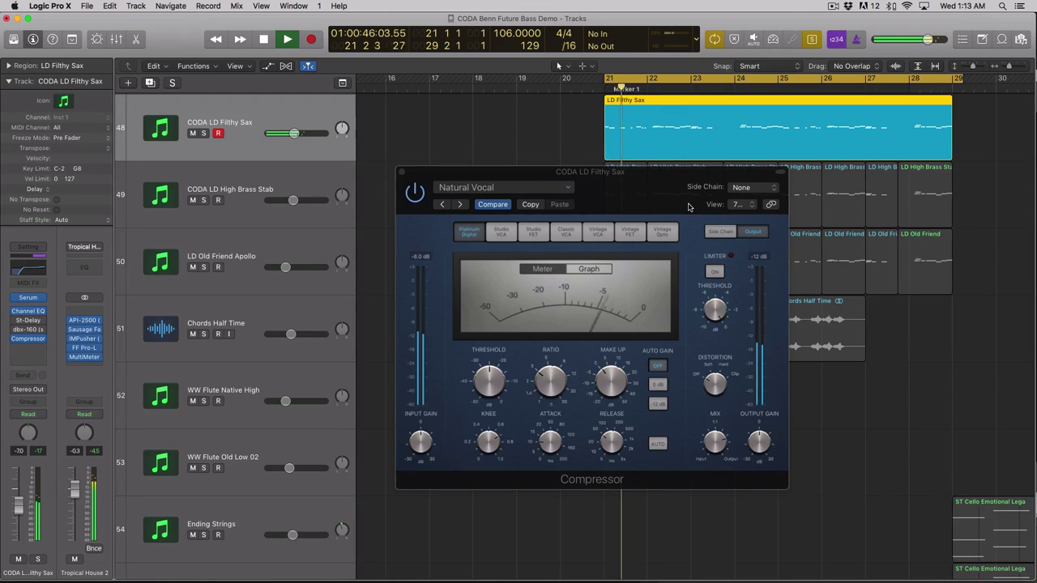
left_click(414, 194)
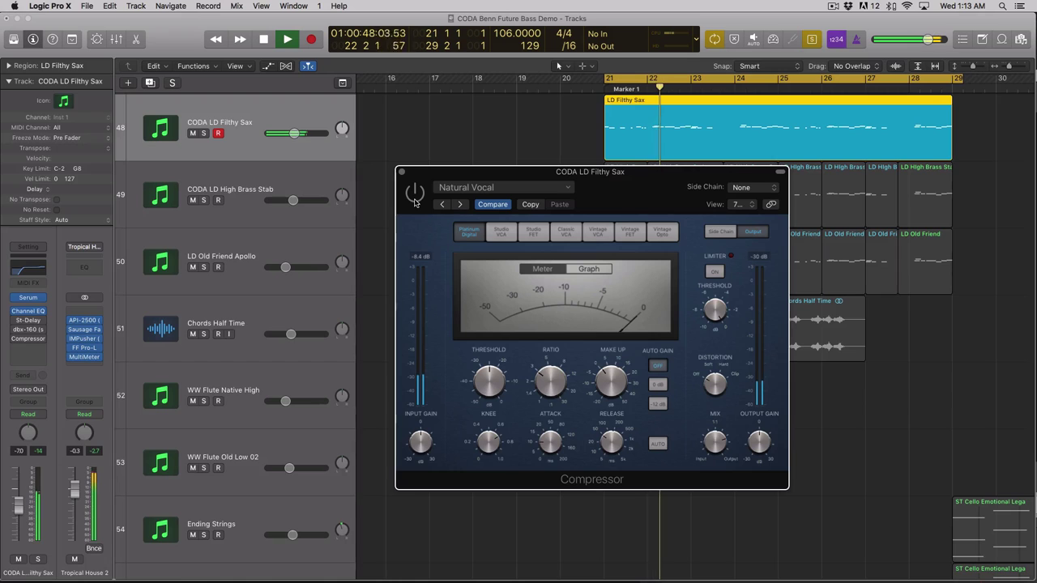
left_click(414, 199)
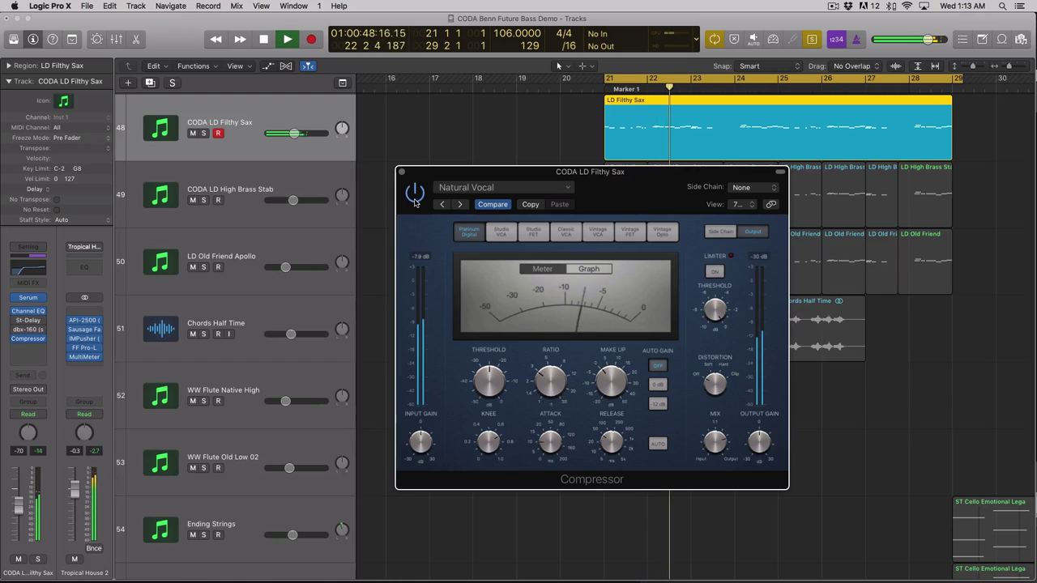
left_click(457, 192)
- Load Keyboards > Piano, then Pop Piano, and compare it bypassed and active from bar 21
mouse_move(525, 355)
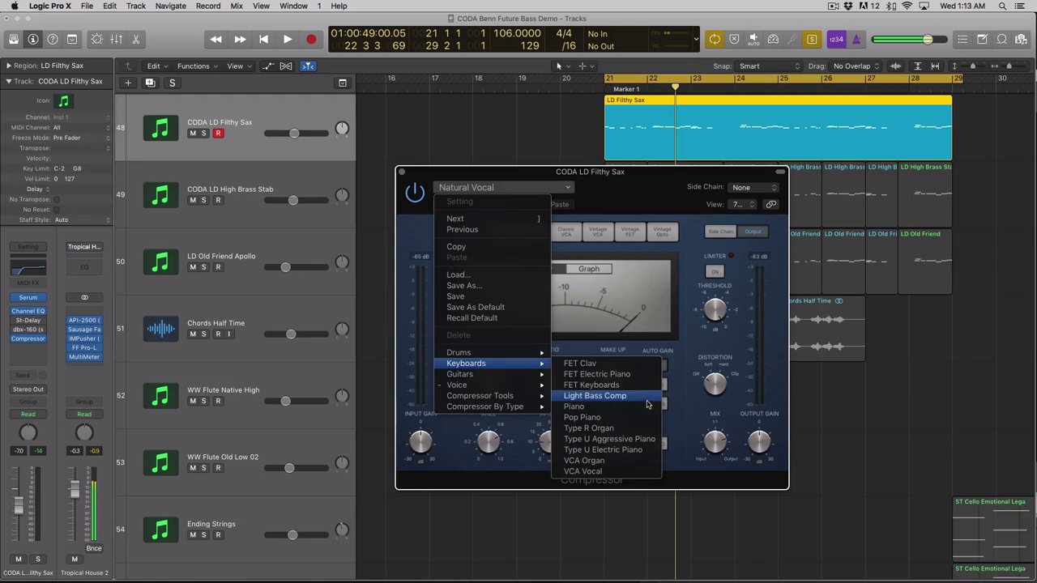
left_click(644, 406)
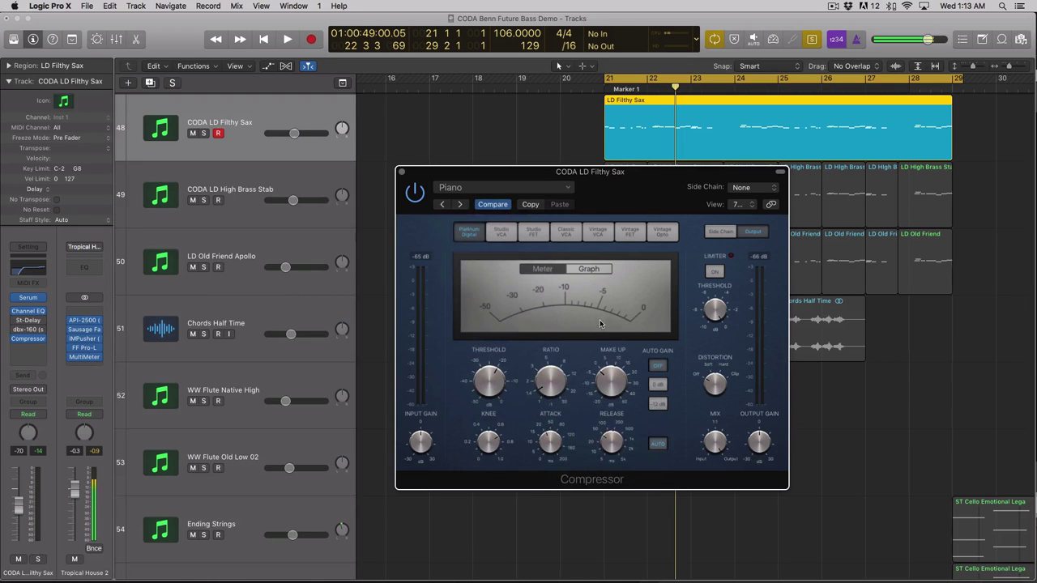
left_click(462, 204)
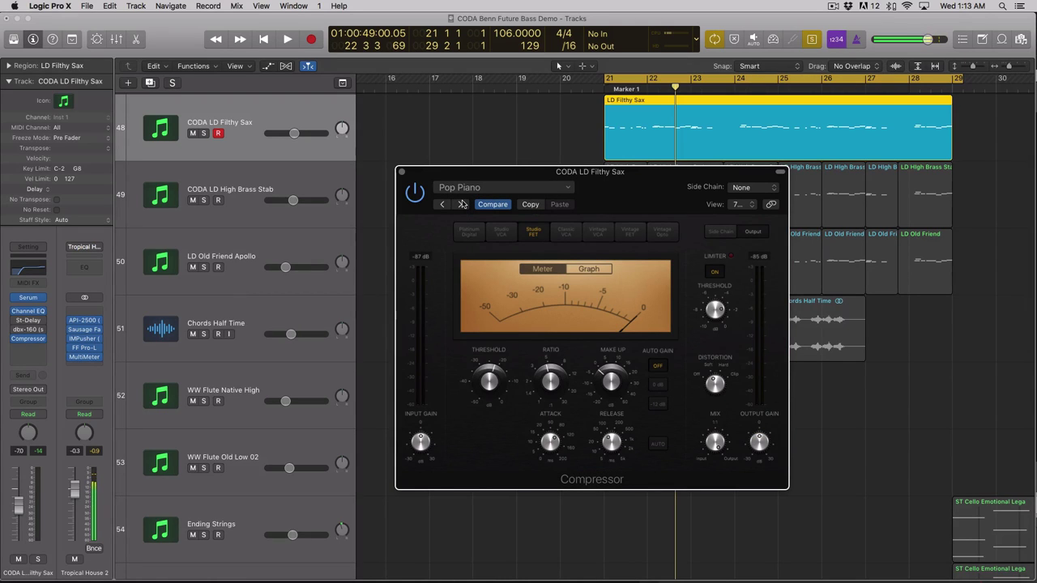
key("space")
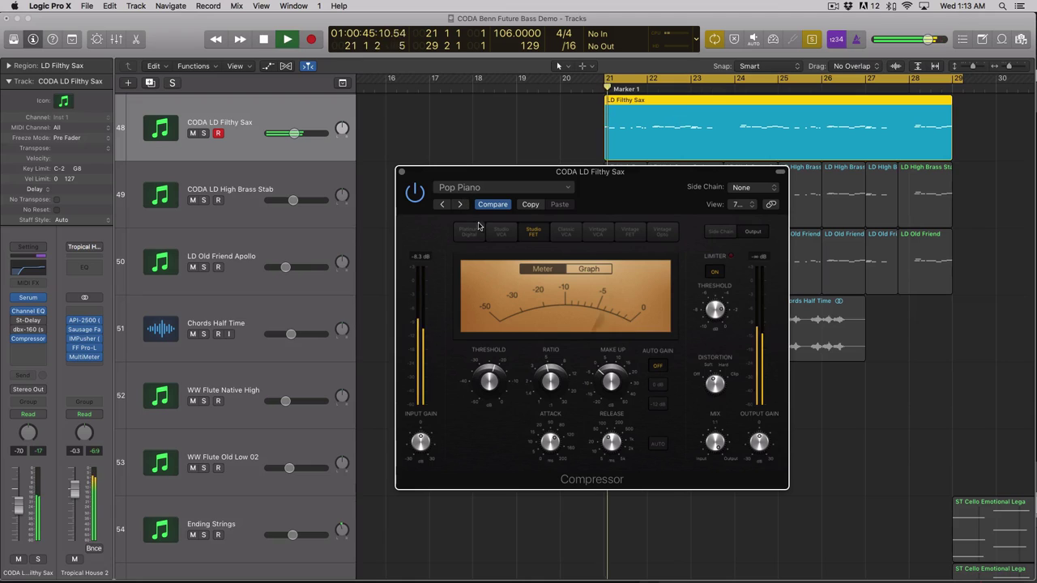
left_click(414, 196)
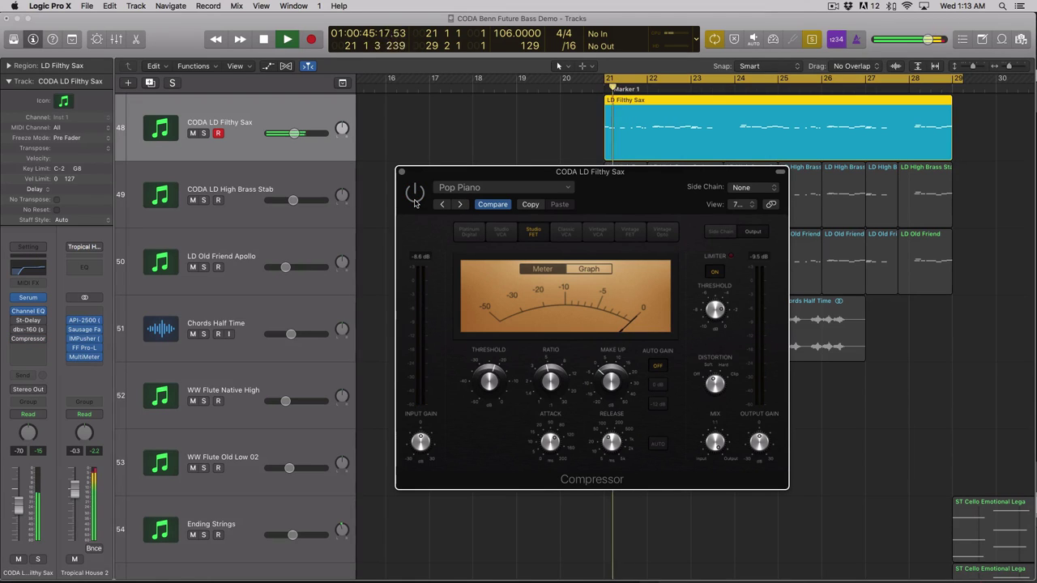
left_click(414, 199)
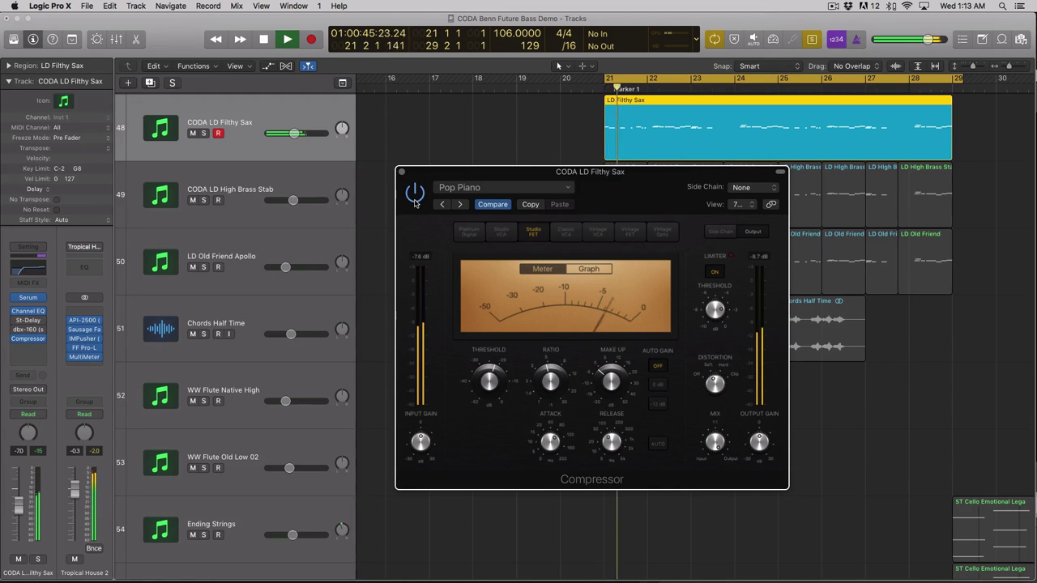
key("space")
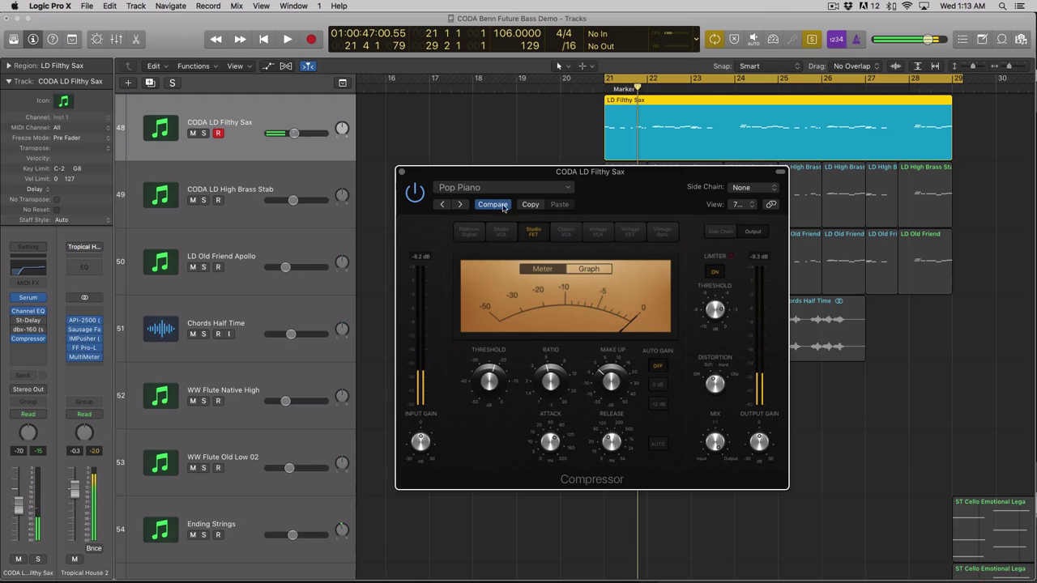
- Step to the Type R Organ preset and play the sax from bar 21 to hear it
left_click(459, 205)
key("space")
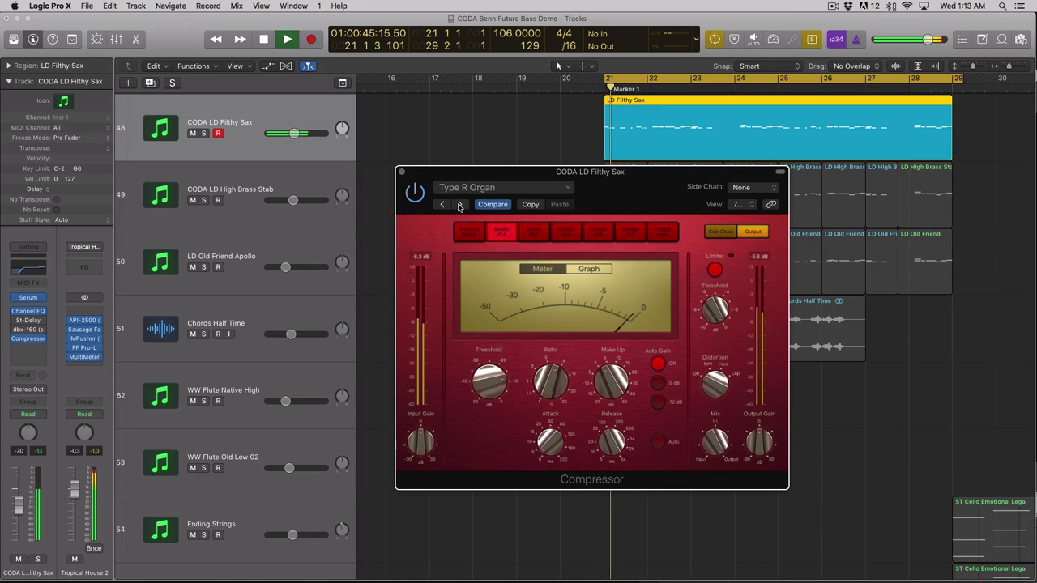
key("space")
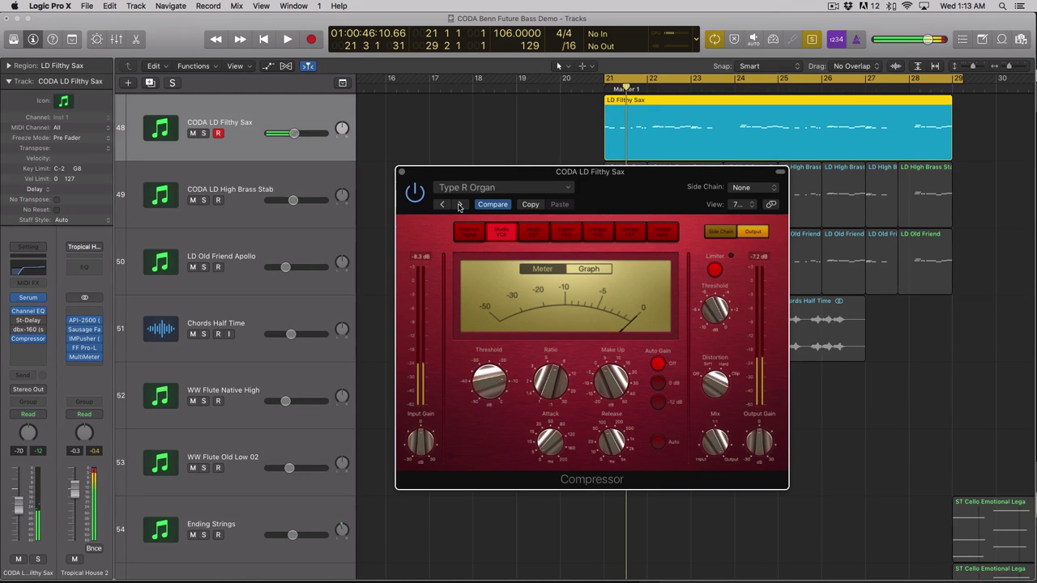
key("space")
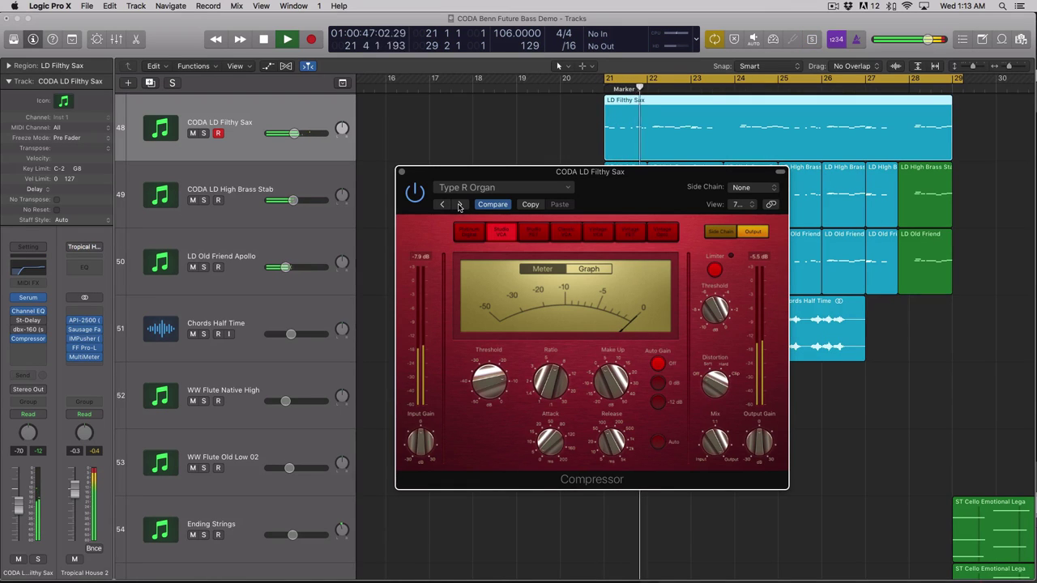
key("space")
key("space")
- Compare Type R Organ bypassed and active during playback, leaving the compressor on
left_click(414, 192)
key("space")
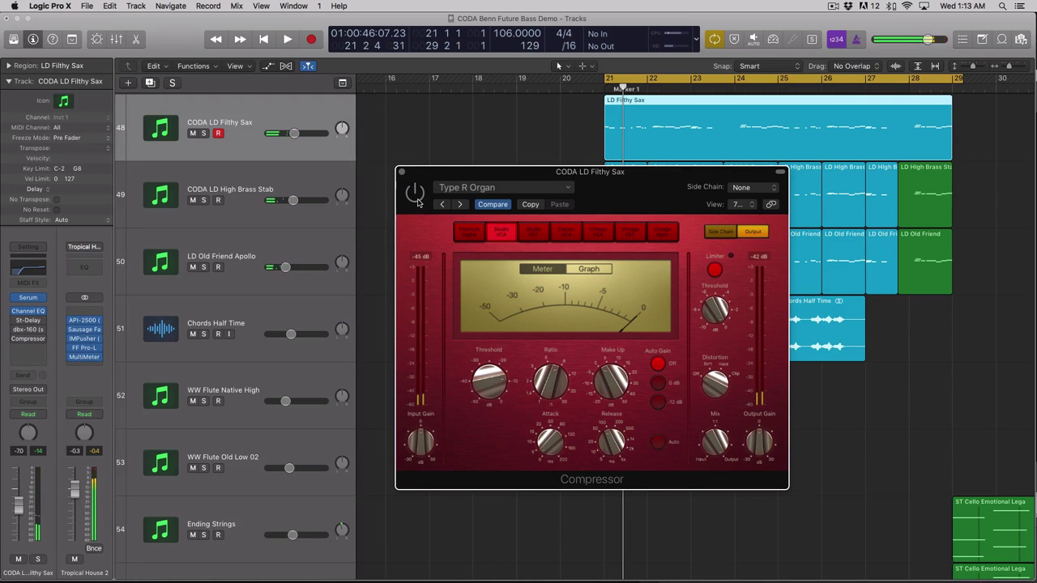
left_click(414, 196)
left_click(414, 199)
key("space")
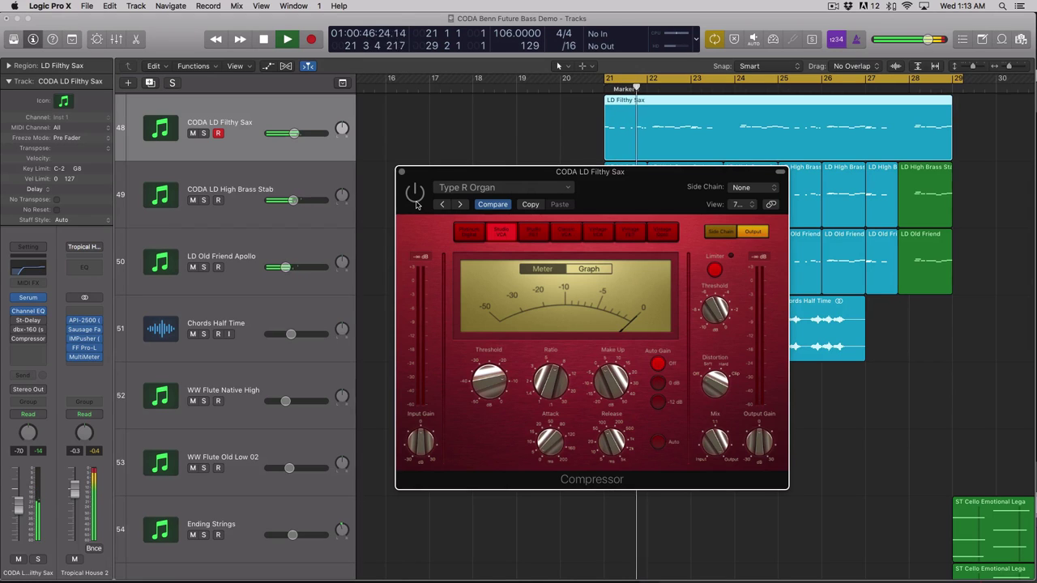
left_click(414, 196)
key("space")
key("space")
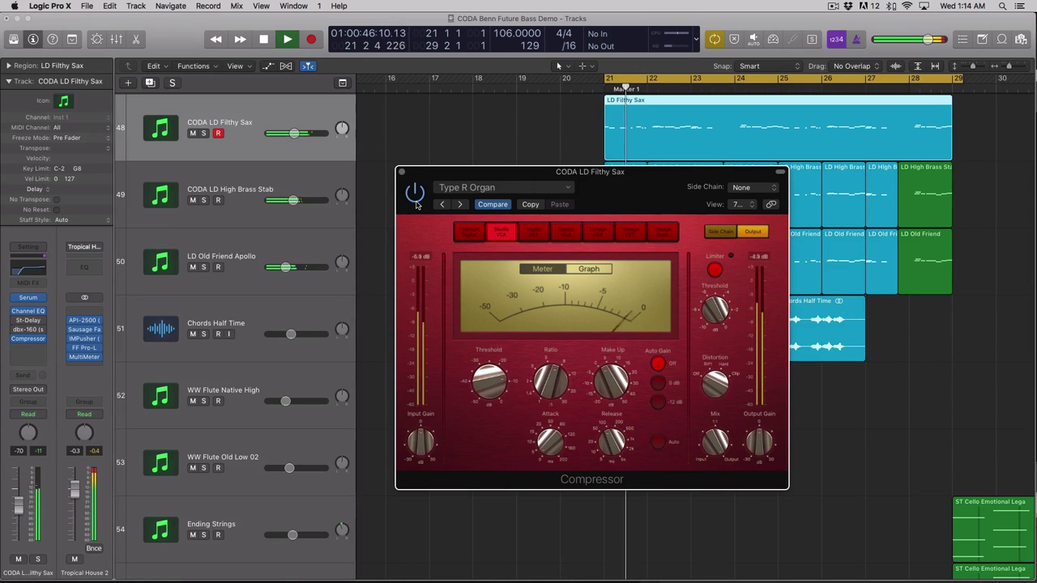
key("space")
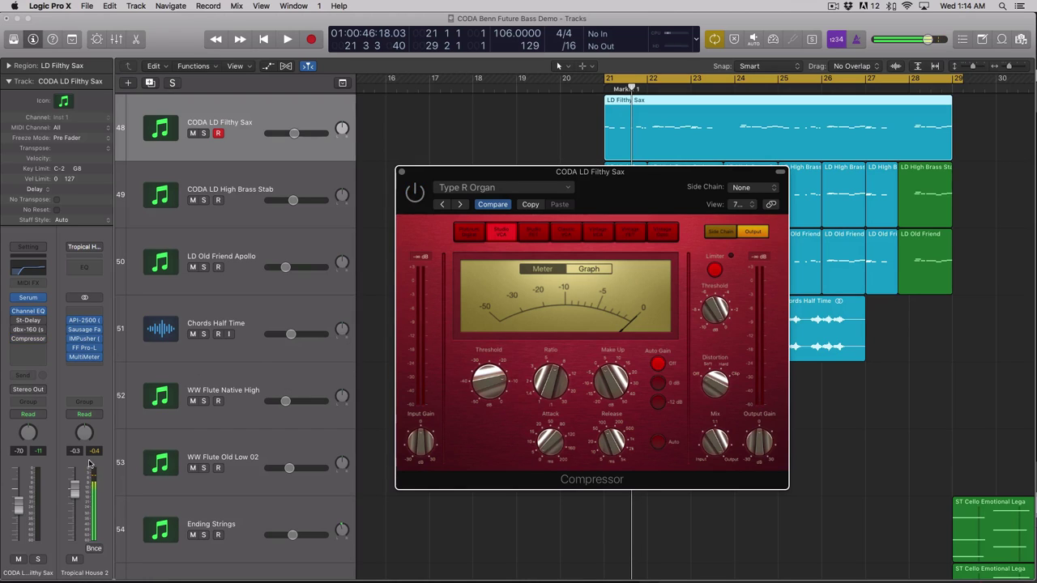
- Raise the Filthy Sax fader from -7.0 to about -4.9 dB, replaying the previous bars to check
left_click(27, 498)
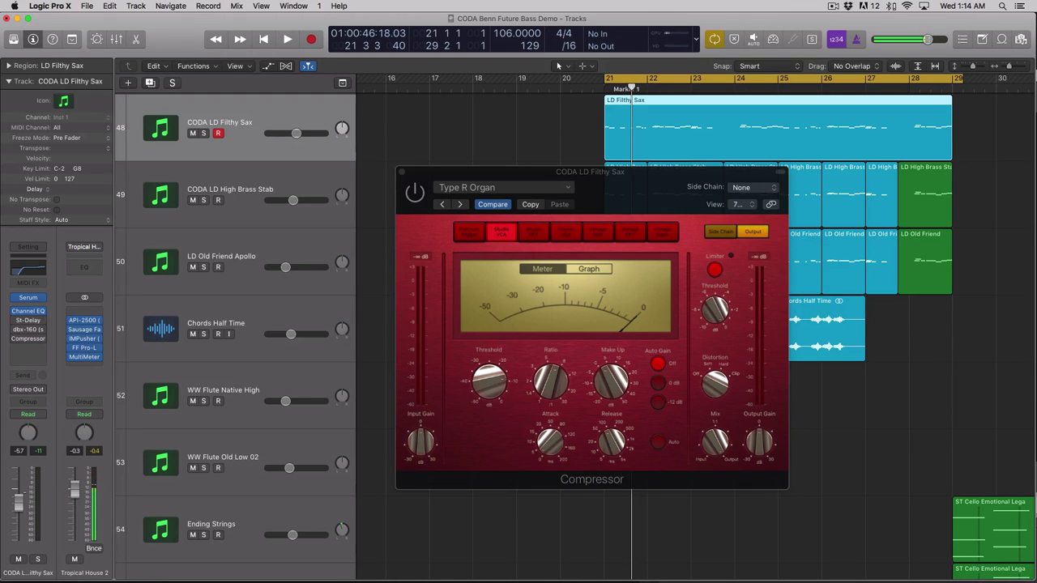
key("space")
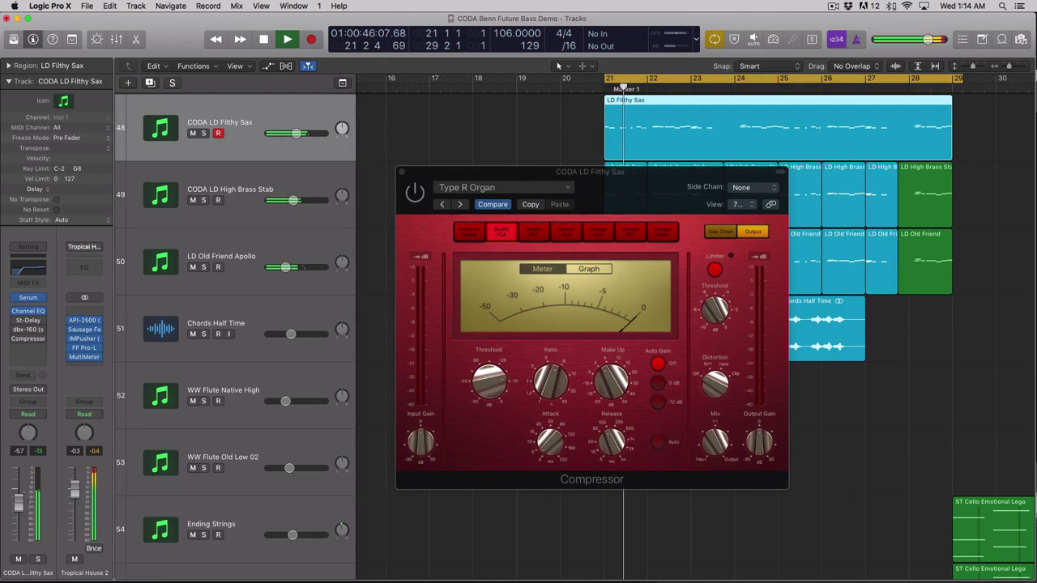
key("comma")
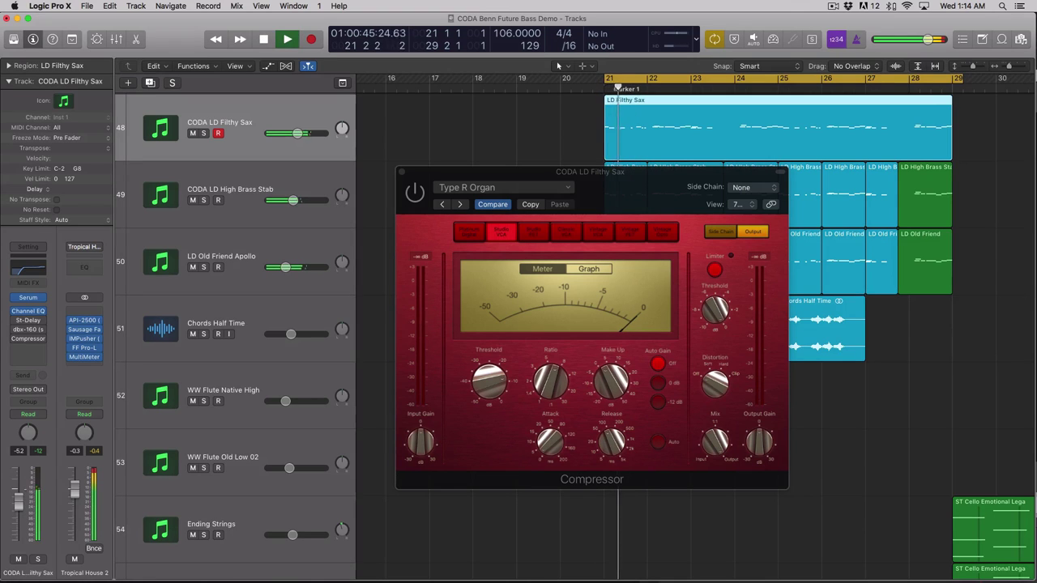
key("comma")
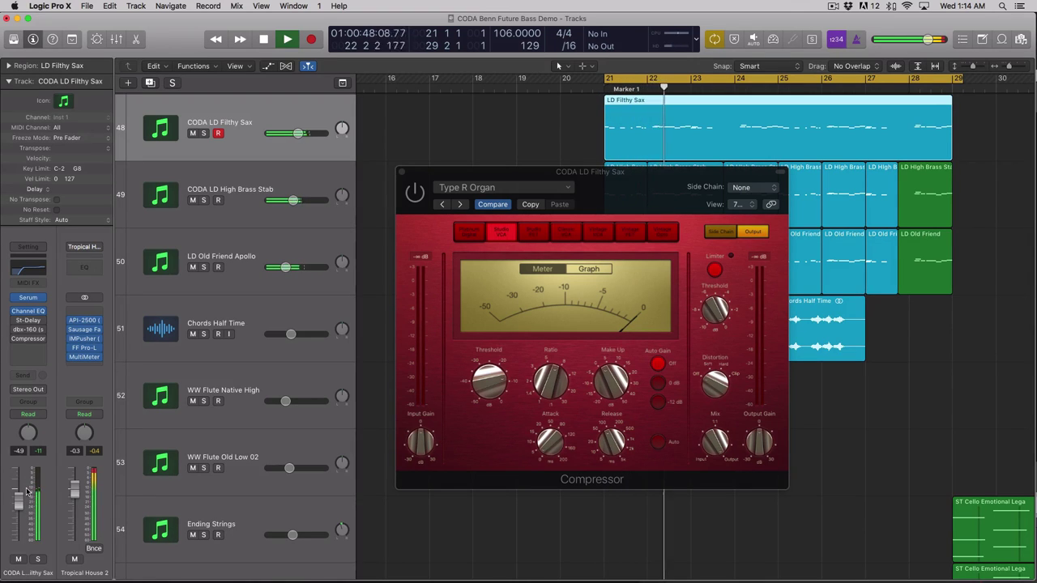
key("space")
- Lower the Filthy Sax volume from -4.9 to -5.7 dB and listen briefly
left_click_drag(27, 494, 20, 504)
key("space")
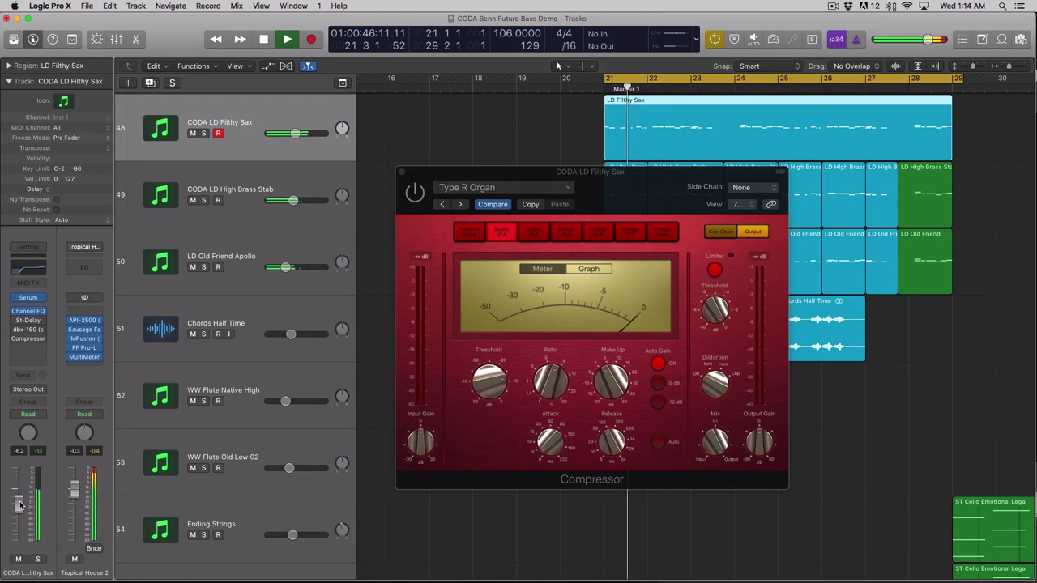
key("space")
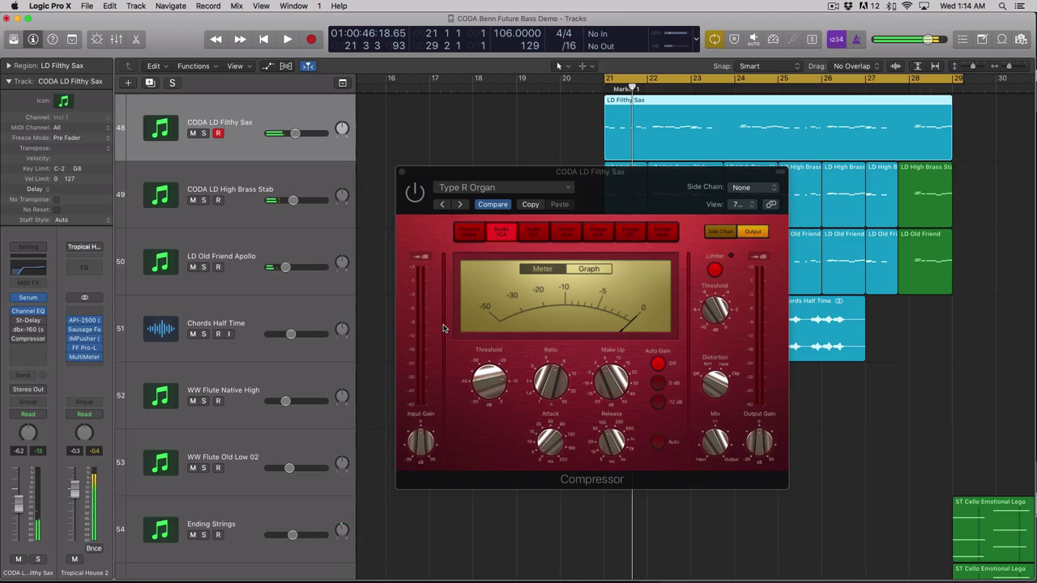
- Switch from the stock Compressor window to the dbx-160 insert on the Filthy Sax channel
left_click(410, 203)
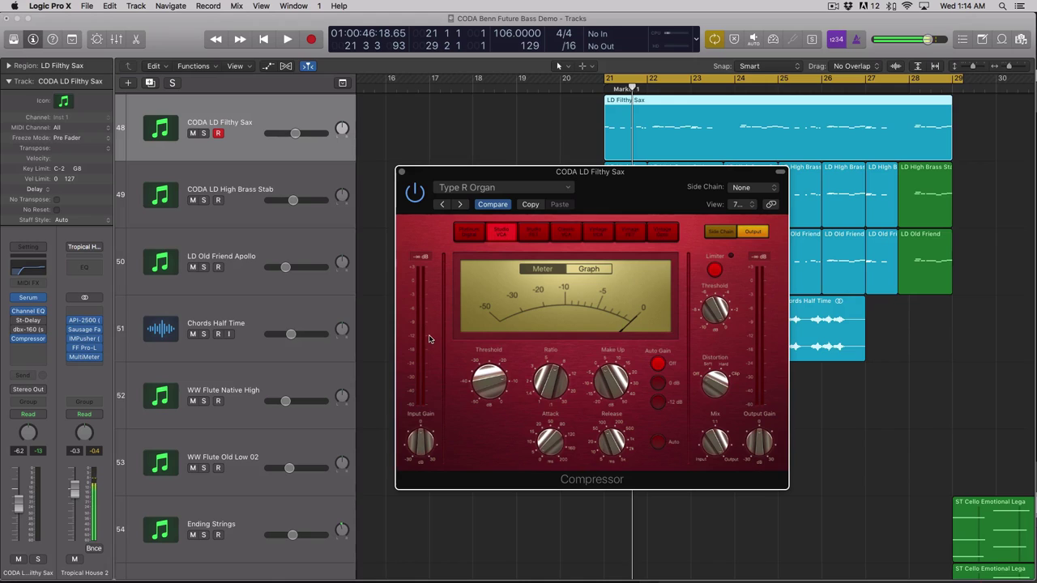
mouse_move(485, 361)
mouse_move(414, 420)
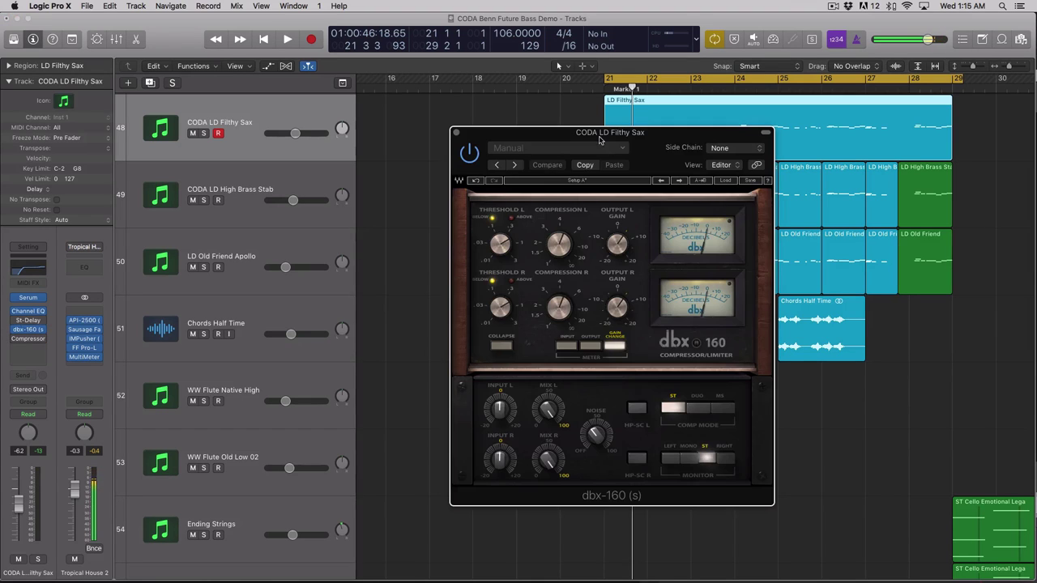
left_click_drag(591, 136, 590, 135)
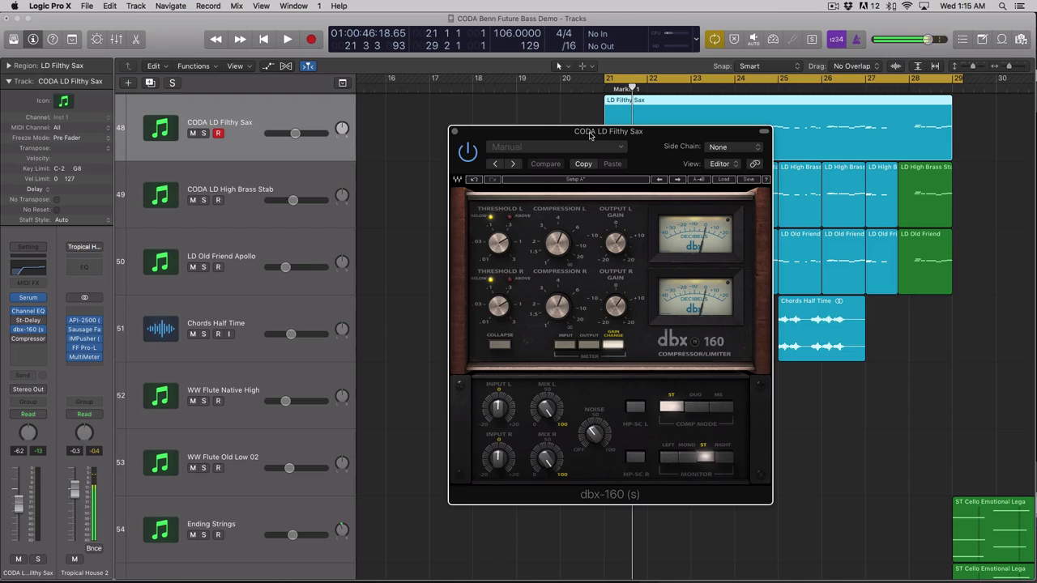
- Nudge the dbx-160 window down, solo the sax, and compare the plugin on and off, ending bypassed
left_click_drag(481, 142, 477, 156)
left_click(489, 132)
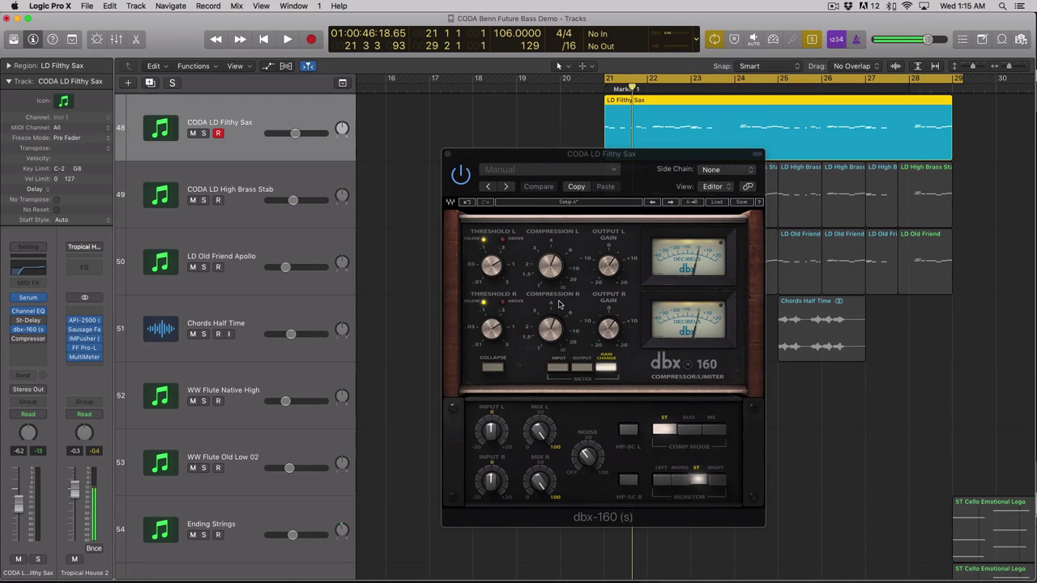
key("space")
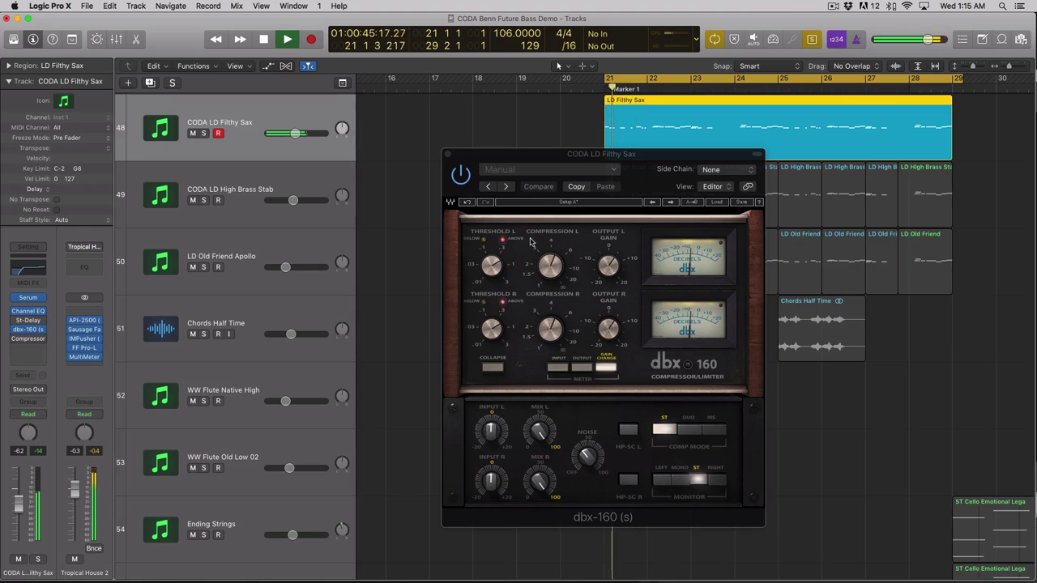
left_click(461, 175)
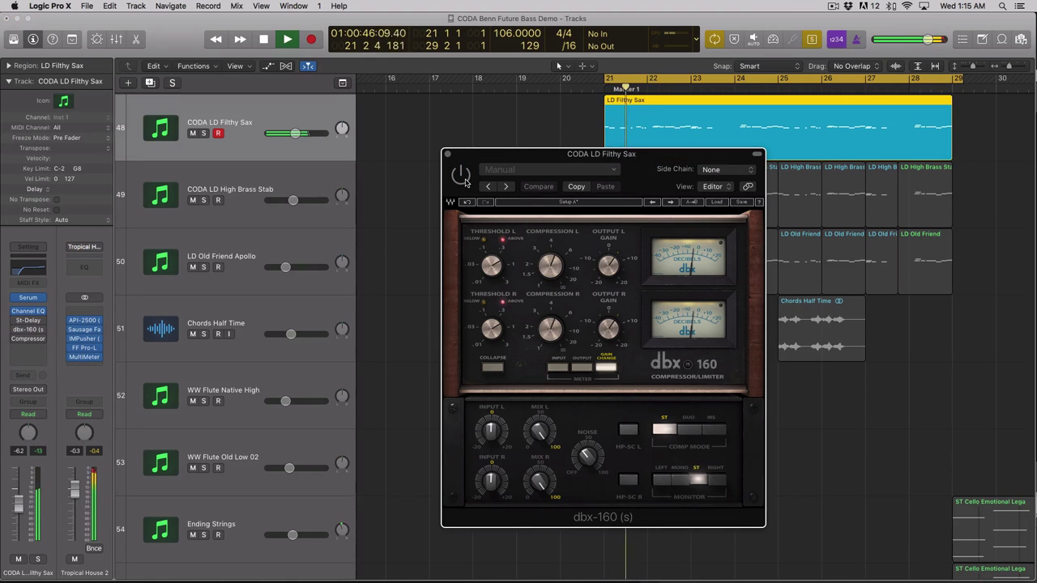
left_click(465, 182)
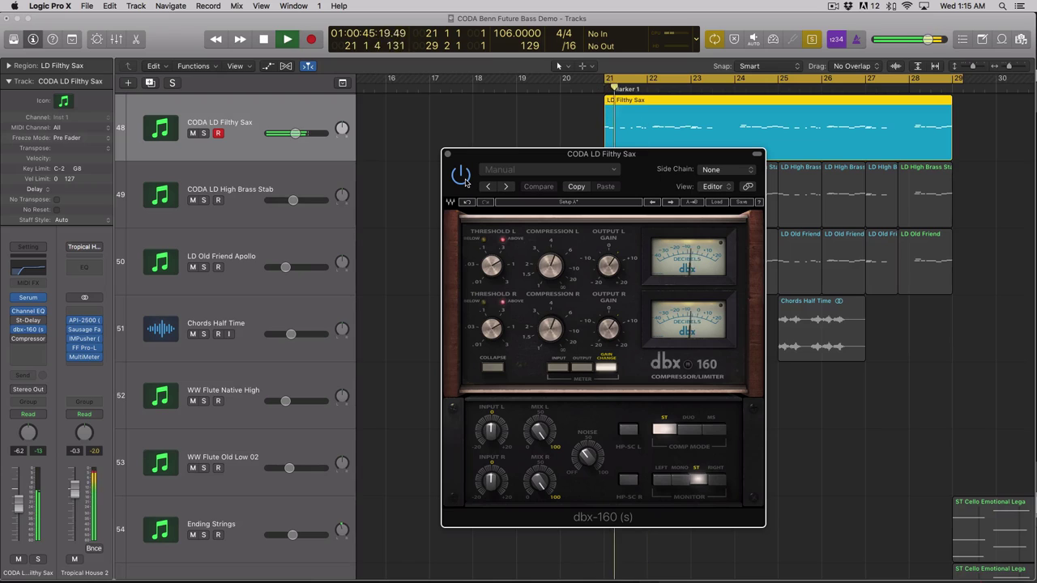
left_click(465, 183)
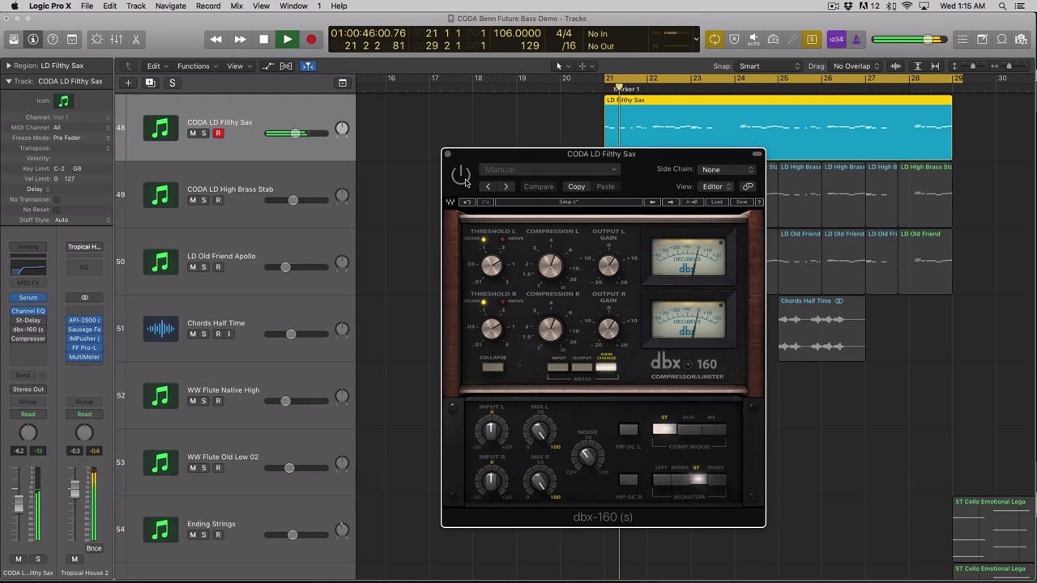
key("space")
left_click(464, 182)
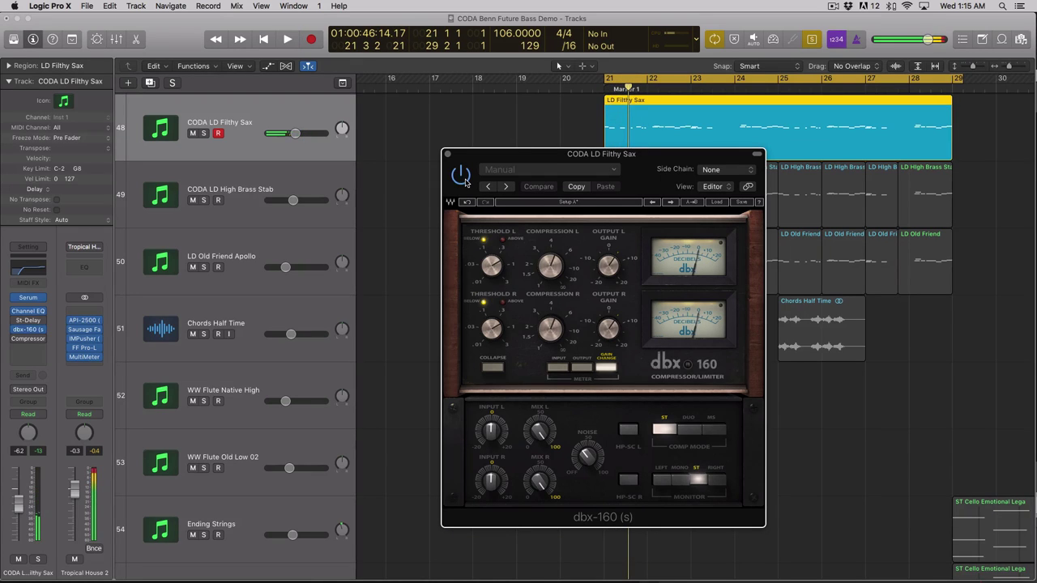
key("space")
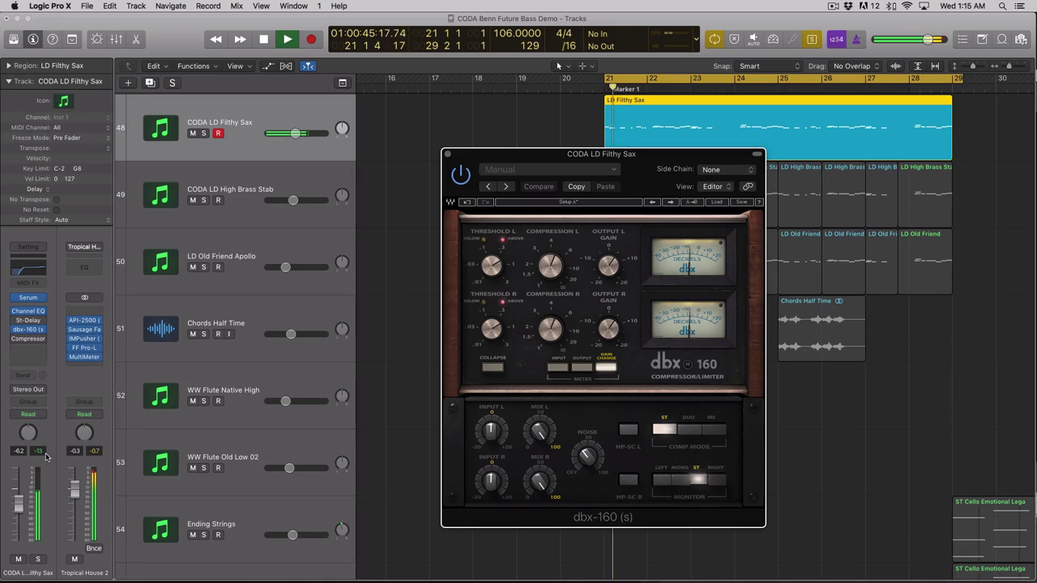
key("space")
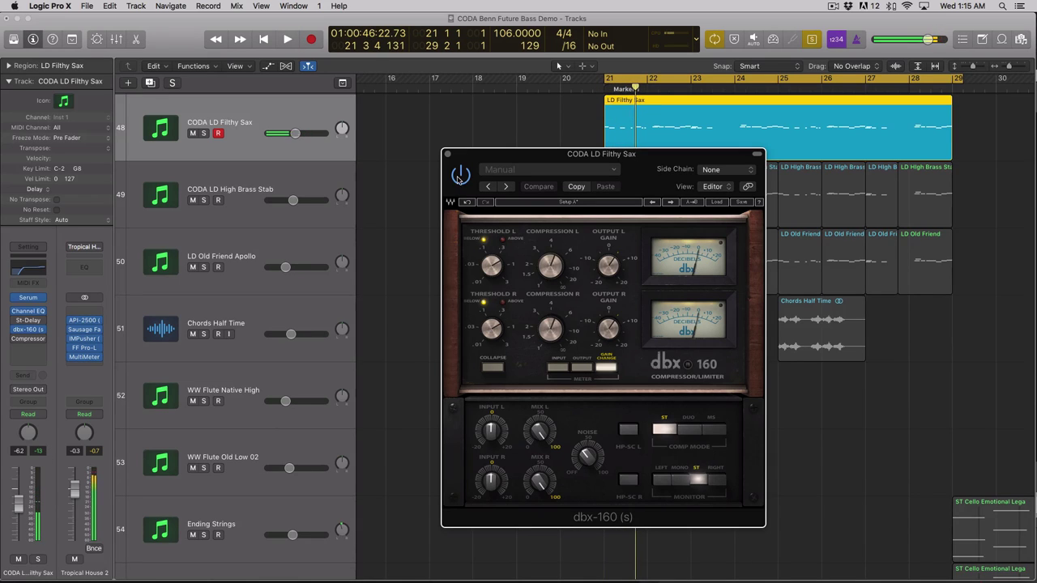
key("space")
key("space")
left_click(459, 177)
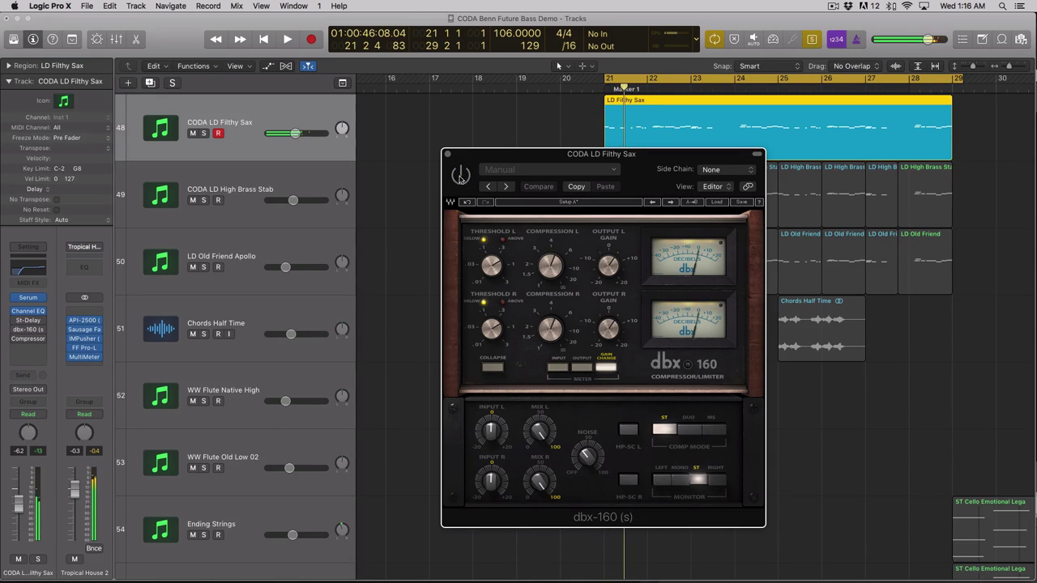
- Raise the dbx-160 Output L Gain to 4.6 and listen to the soloed sax
left_click_drag(615, 281, 614, 277)
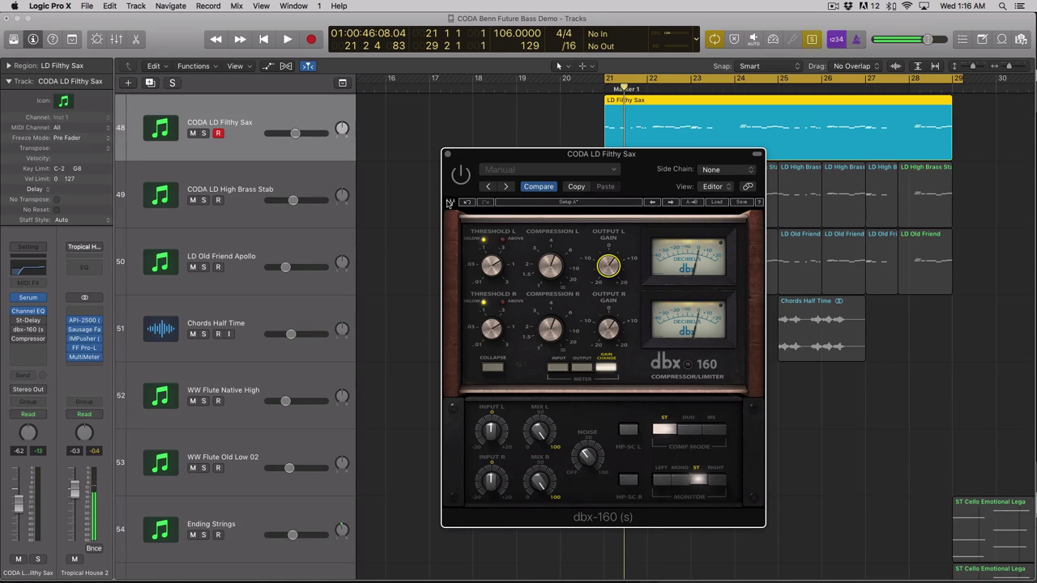
key("ctrl+s")
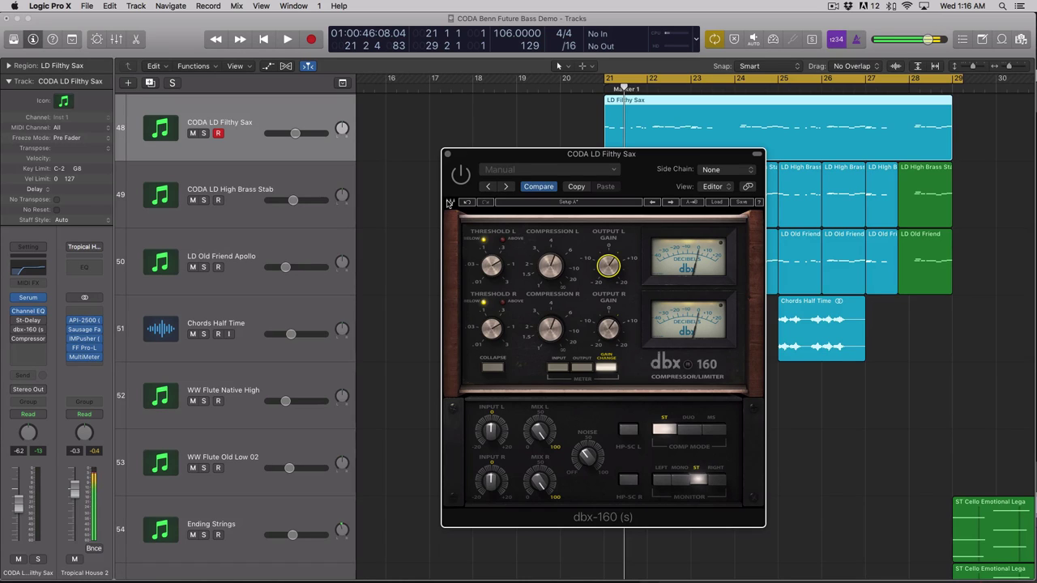
key("ctrl+s")
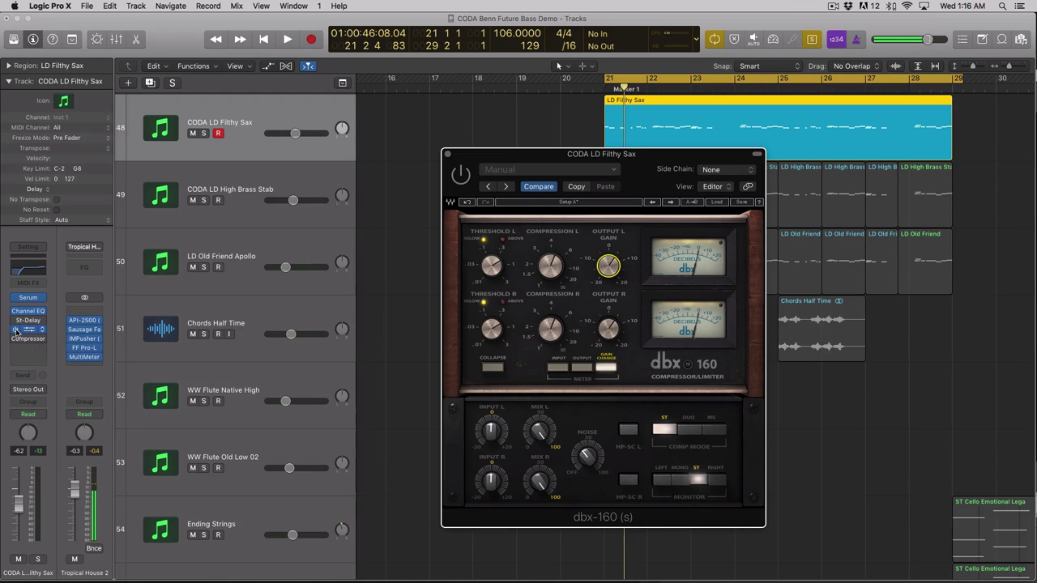
key("space")
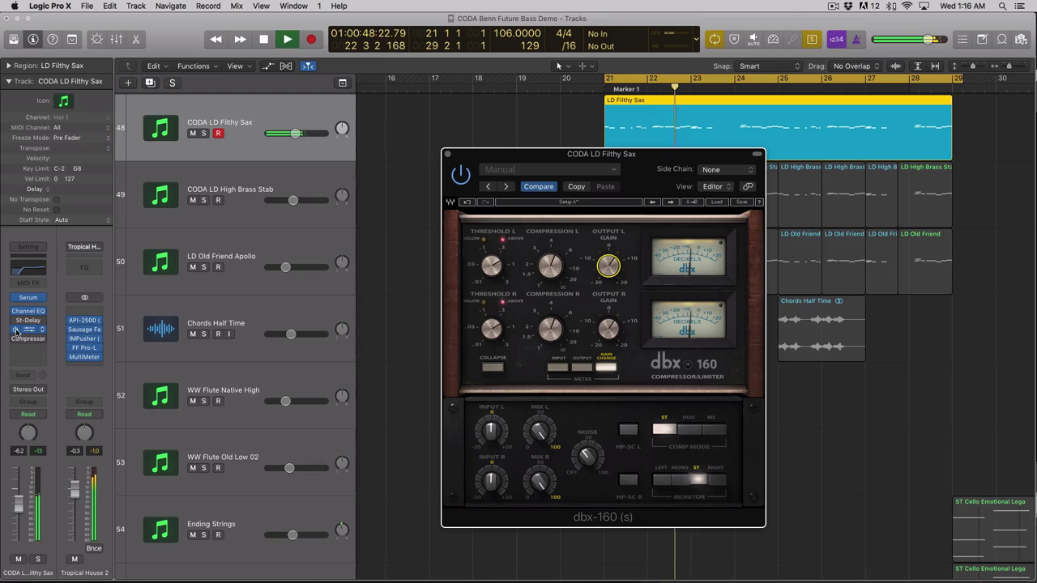
key("space")
key("space")
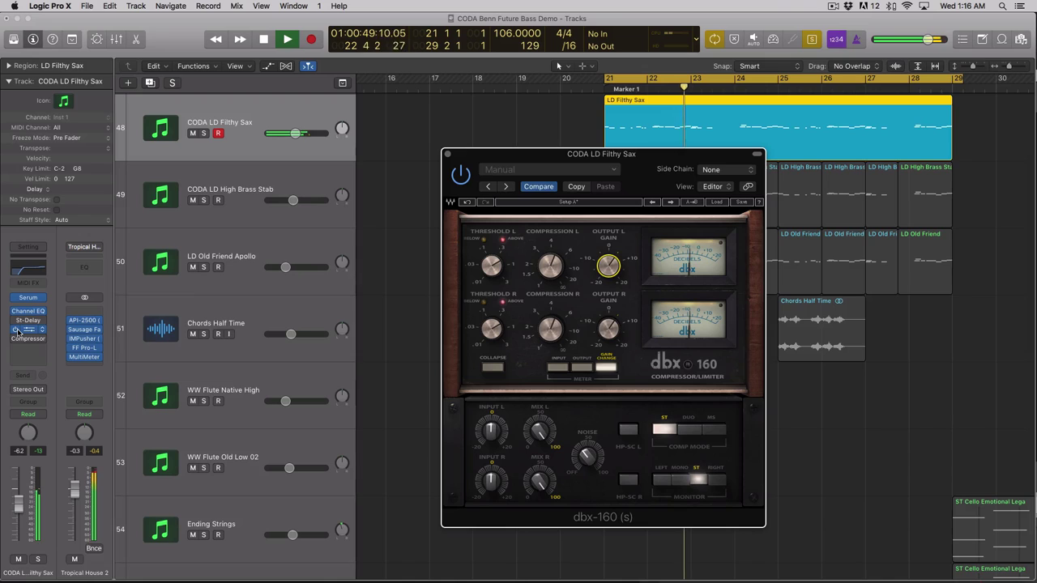
key("space")
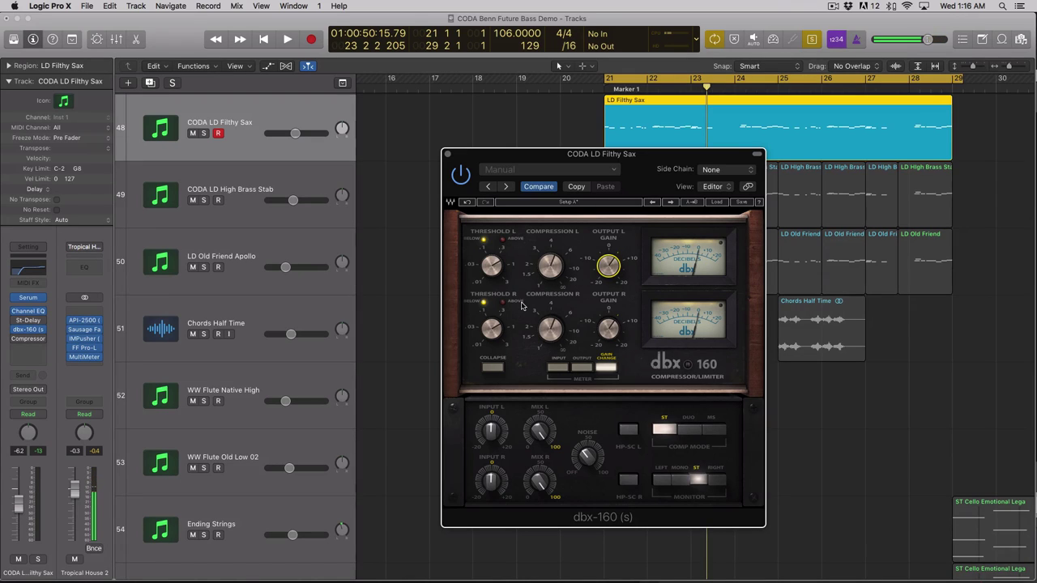
- Unsolo the sax and compare the dbx-160 on and off in the full mix from bar 21
key("ctrl+s")
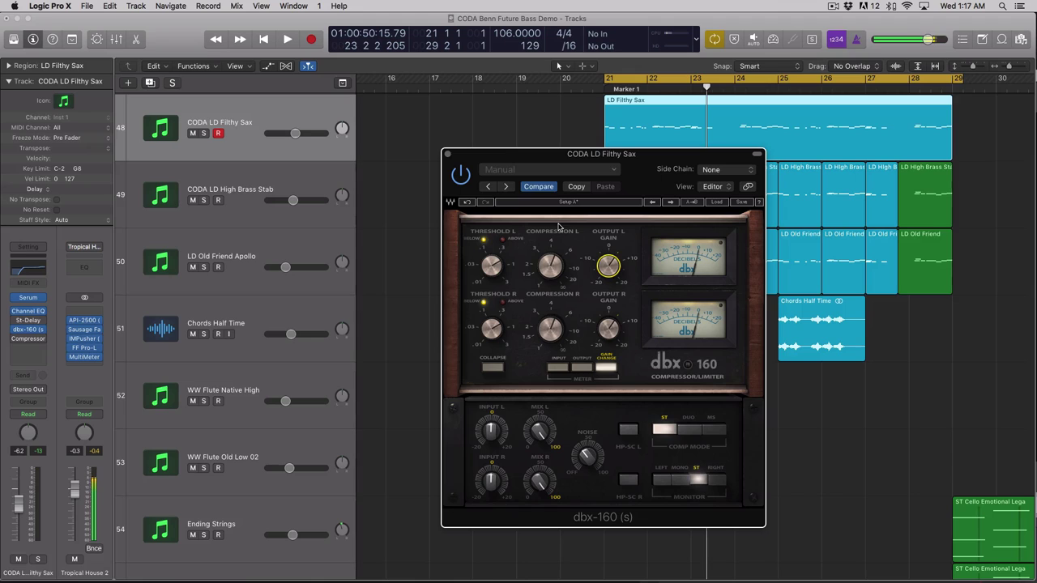
key("space")
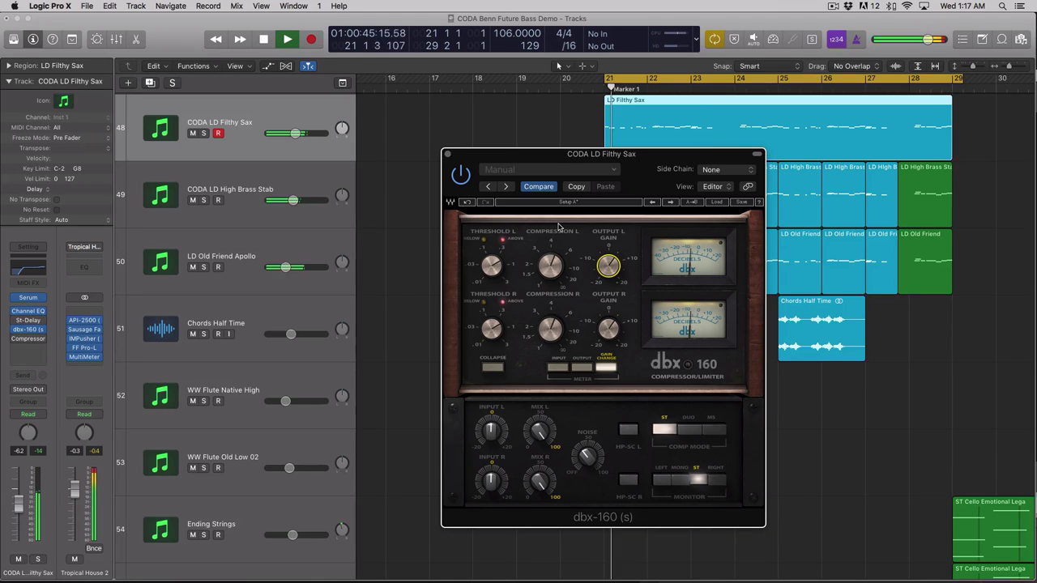
left_click(460, 175)
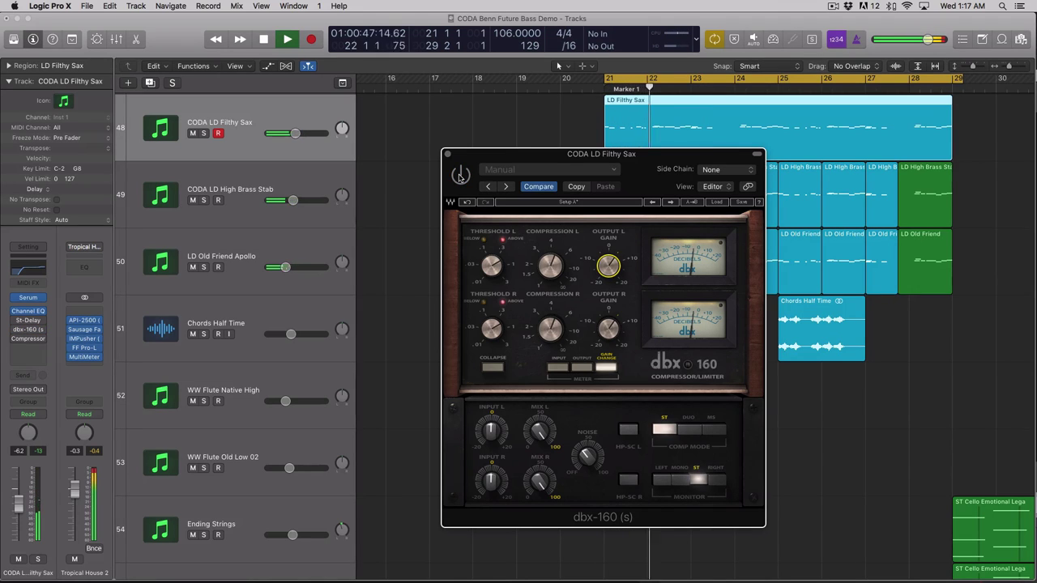
left_click(460, 175)
left_click(460, 175)
left_click(460, 175)
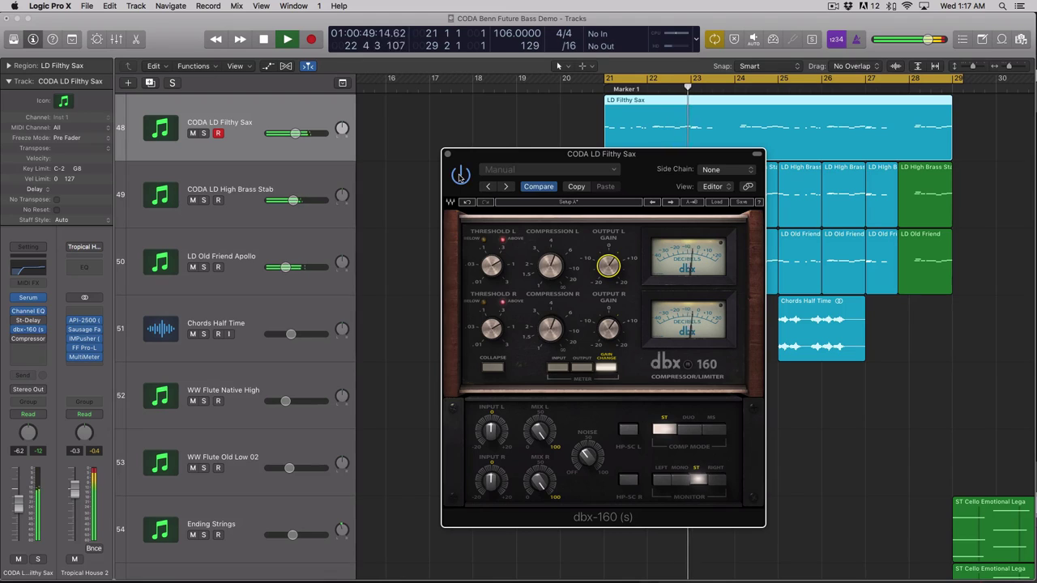
- Stop playback and nudge the dbx-160 Noise knob up to about 38.2
key("space")
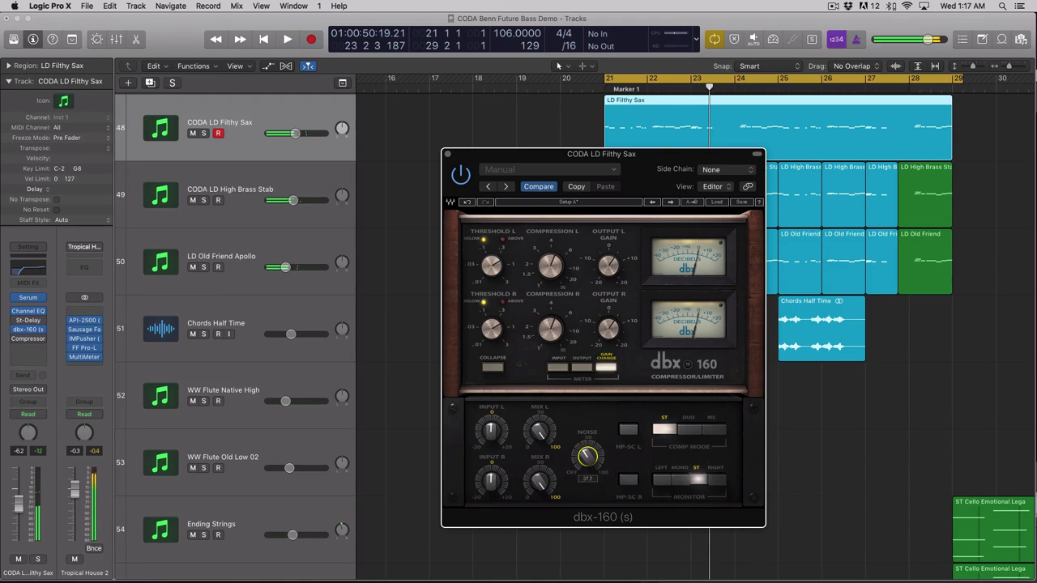
left_click_drag(587, 456, 591, 457)
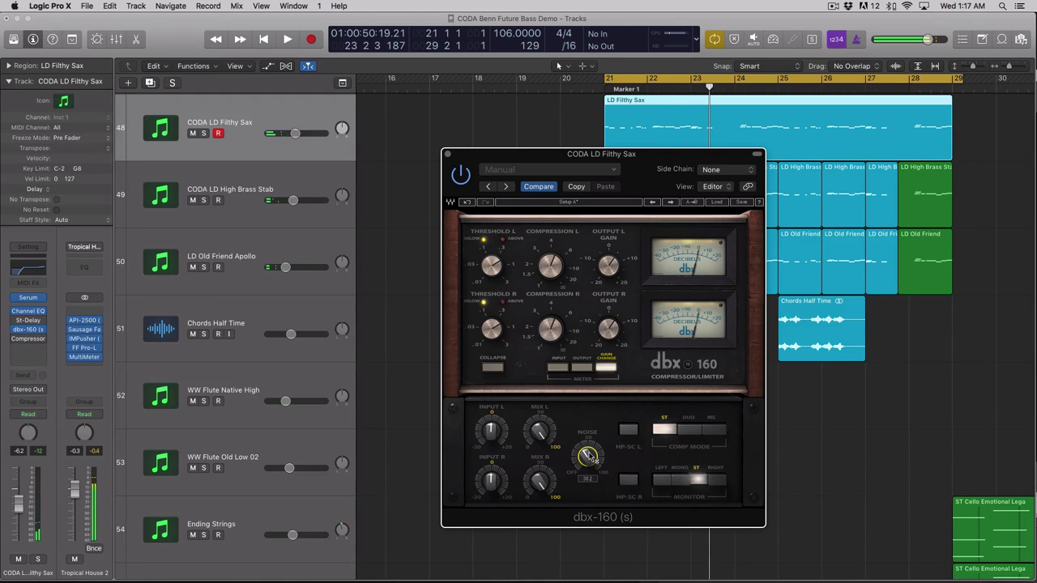